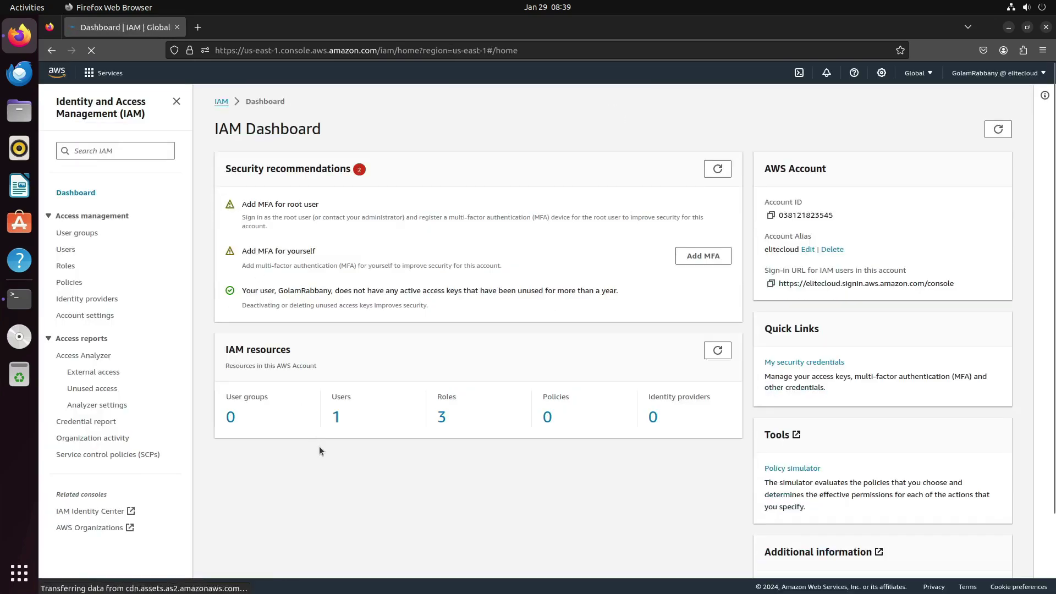
Open the IAM Users list from Access management in the sidebar.
{"action": "left_click", "coordinate": [69, 251]}
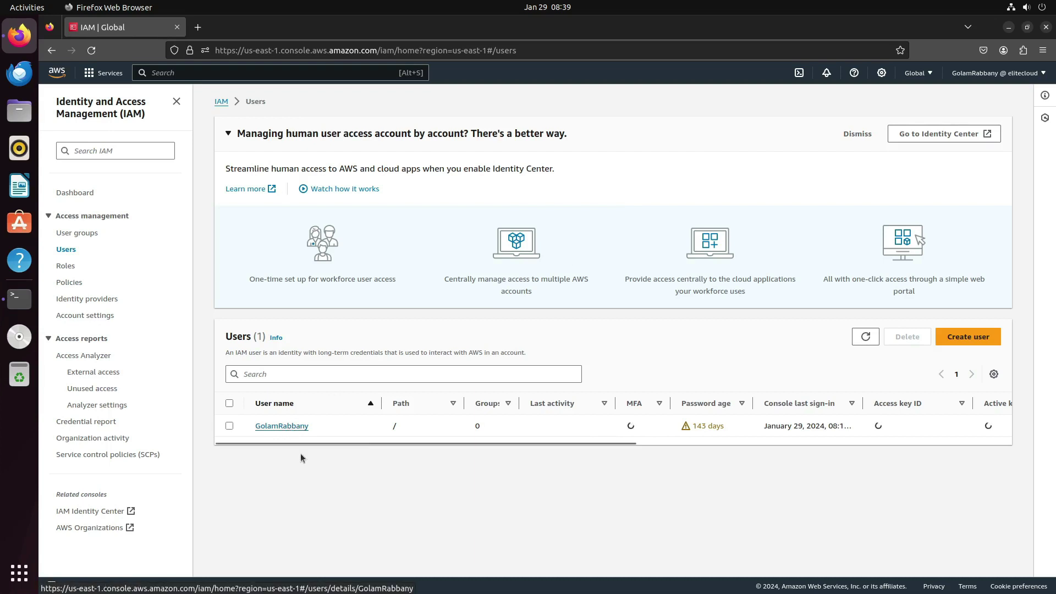
Start a new access key for the only user with the Command Line Interface (CLI) use case.
{"action": "left_click", "coordinate": [280, 426]}
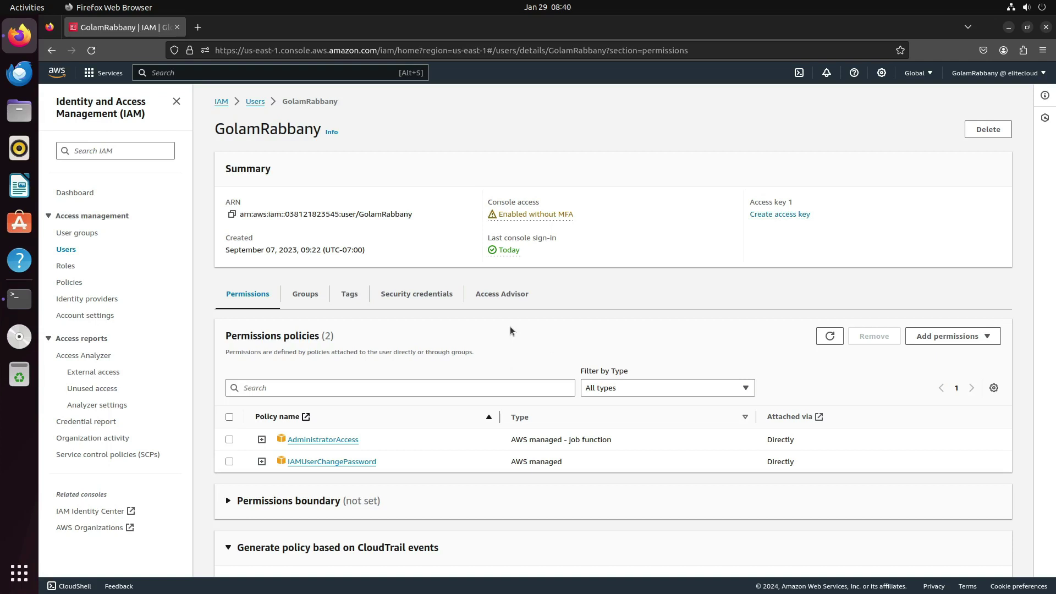
{"action": "left_click", "coordinate": [800, 216]}
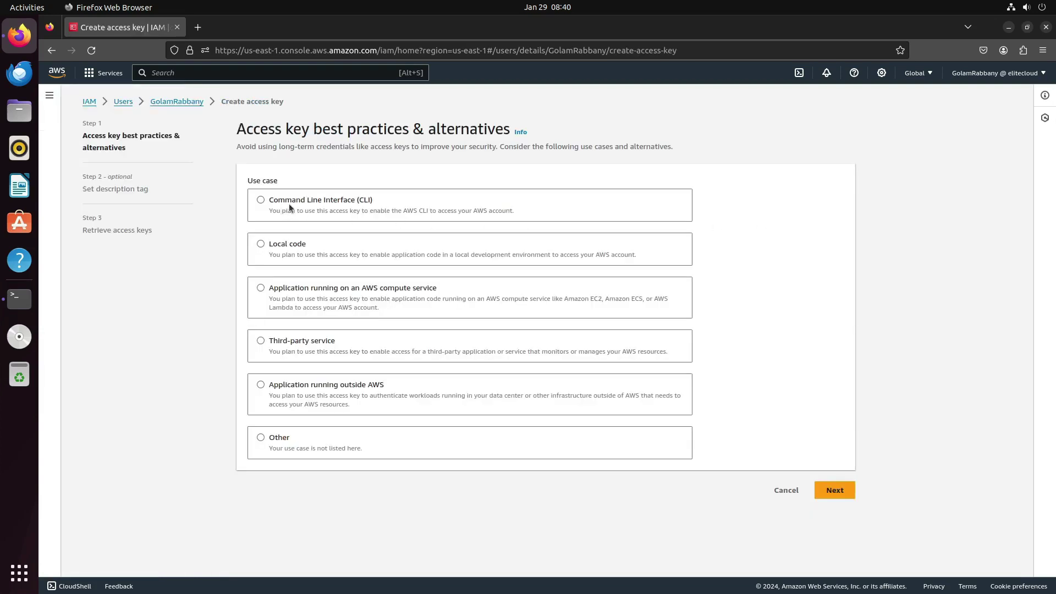
{"action": "left_click", "coordinate": [397, 204]}
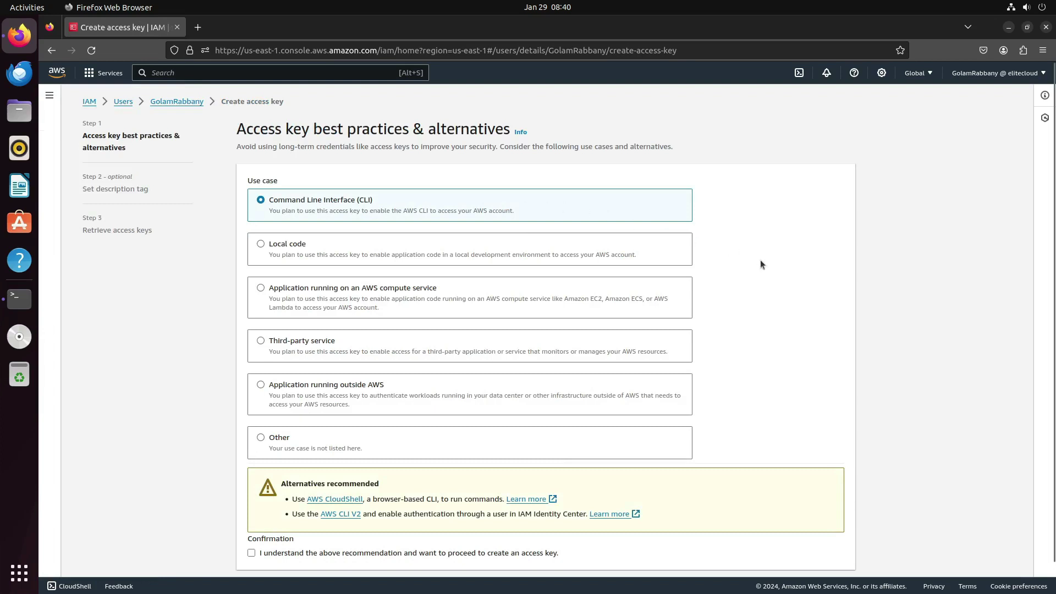
{"action": "scroll", "coordinate": [762, 264], "scroll_direction": "down", "scroll_amount": 1}
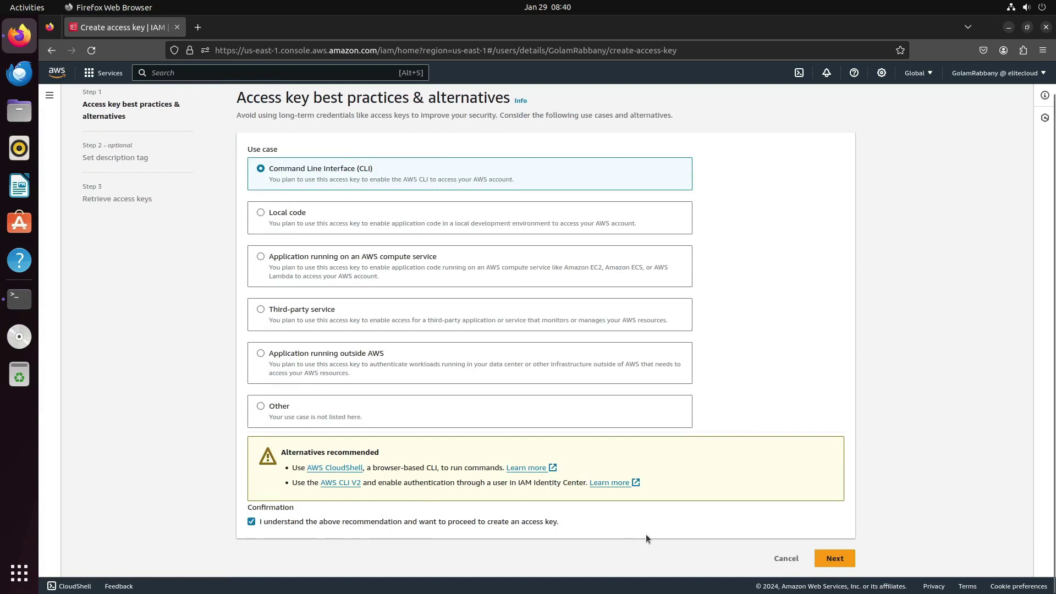
{"action": "left_click", "coordinate": [835, 559]}
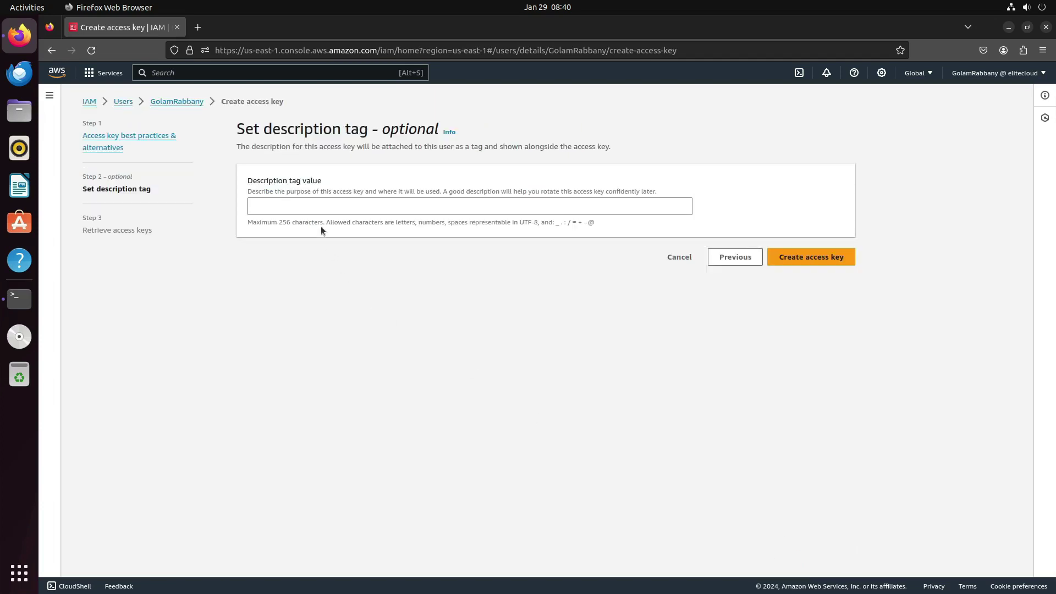
Create the access key with the description tag 'test aws cli'.
{"action": "left_click", "coordinate": [396, 206]}
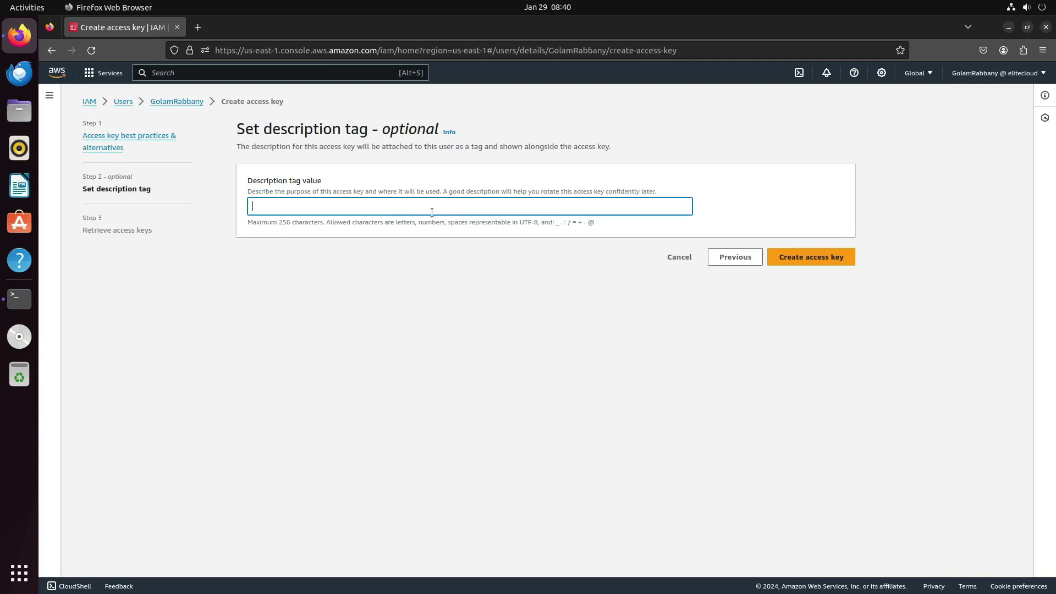
{"action": "type", "text": "test "}
{"action": "type", "text": "aws cli"}
{"action": "left_click", "coordinate": [821, 263]}
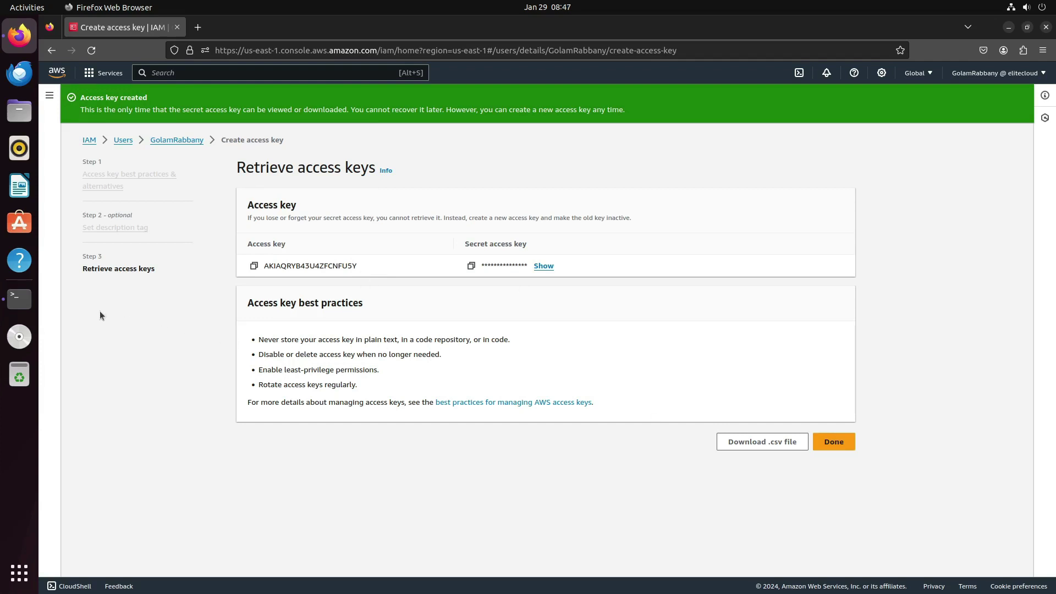
Check the AWS CLI version in Terminal and start aws configure.
{"action": "left_click", "coordinate": [19, 298]}
{"action": "type", "text": "a"}
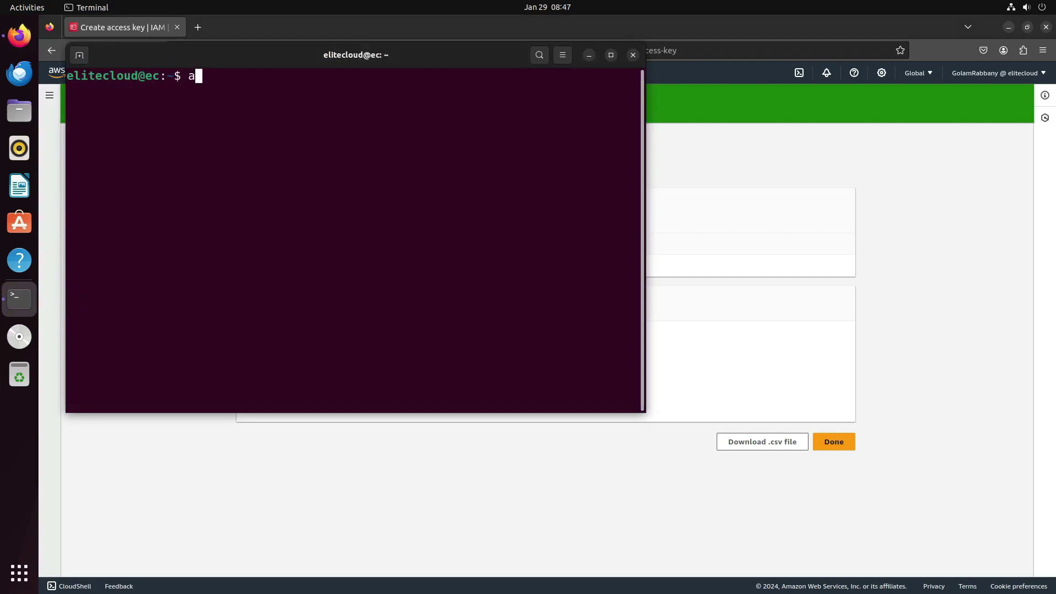
{"action": "type", "text": "ws --"}
{"action": "type", "text": "version"}
{"action": "key", "text": "Return"}
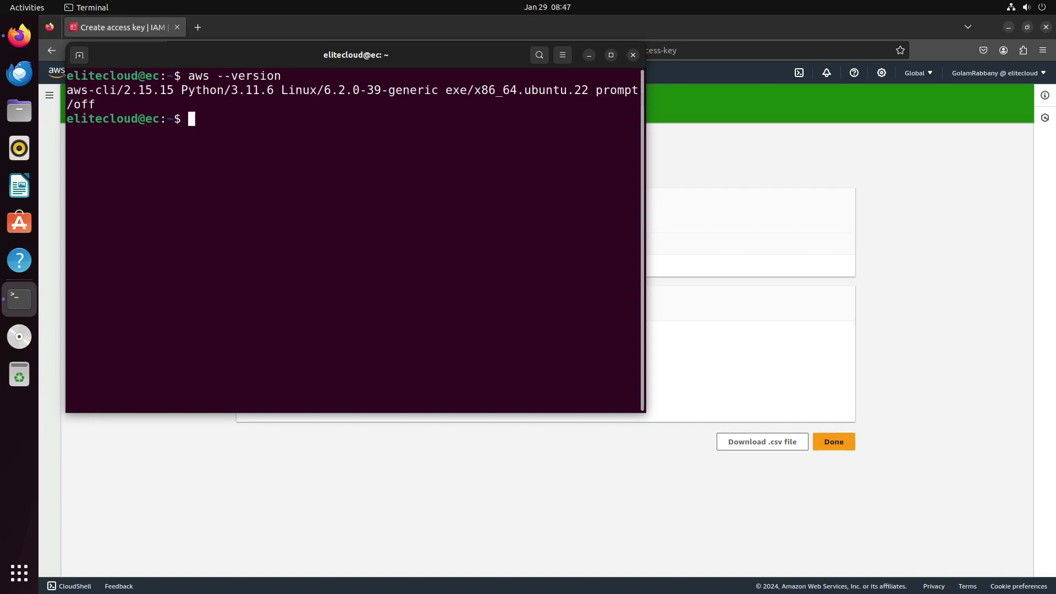
{"action": "type", "text": "aws "}
{"action": "type", "text": "conf"}
{"action": "type", "text": "igure"}
{"action": "key", "text": "Return"}
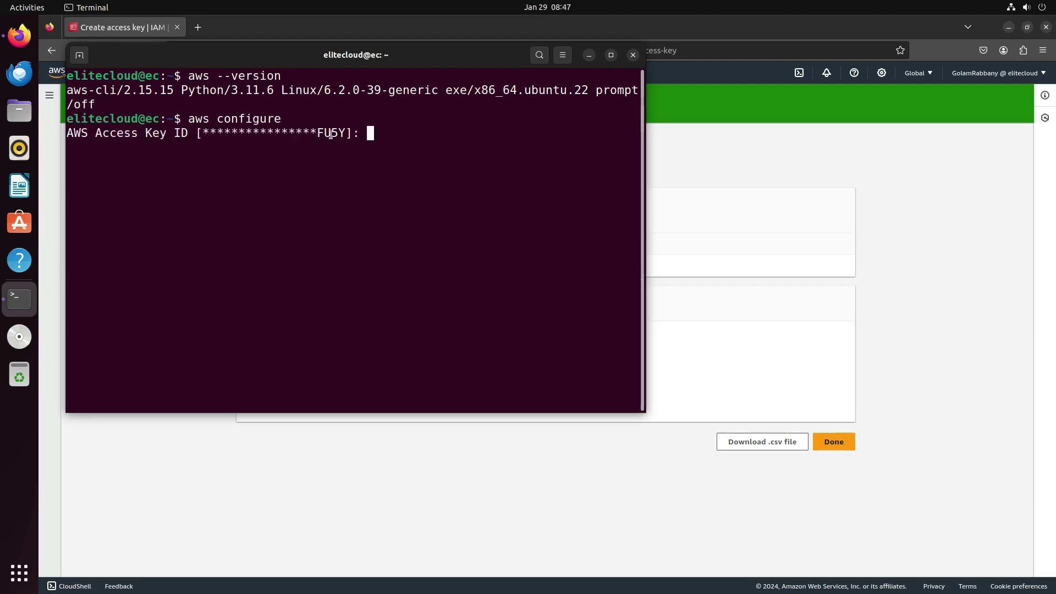
Enter the new access key ID copied from the console.
{"action": "left_click", "coordinate": [689, 172]}
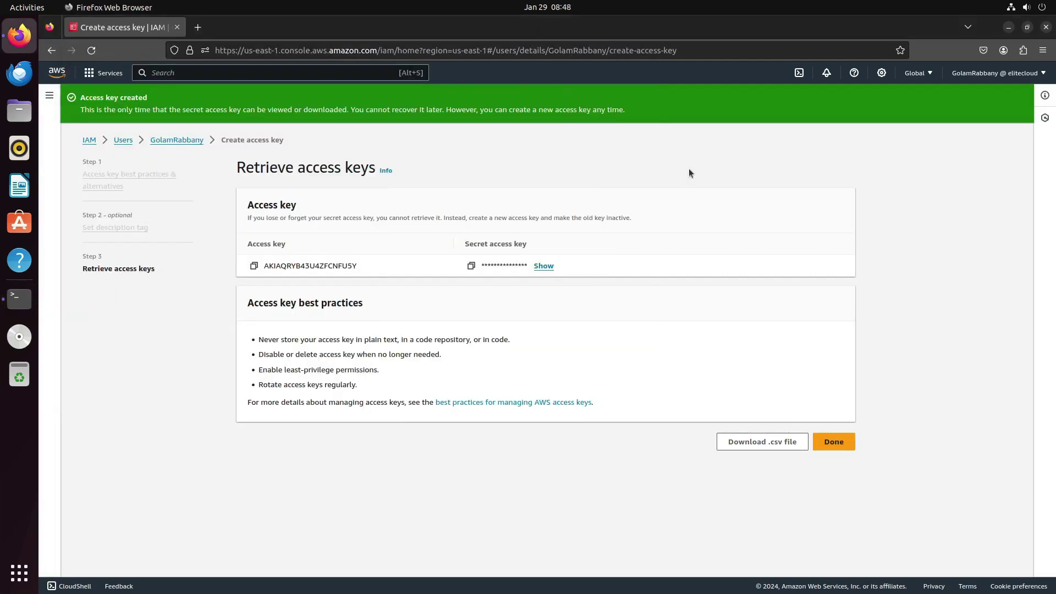
{"action": "left_click", "coordinate": [254, 267]}
{"action": "left_click", "coordinate": [19, 297]}
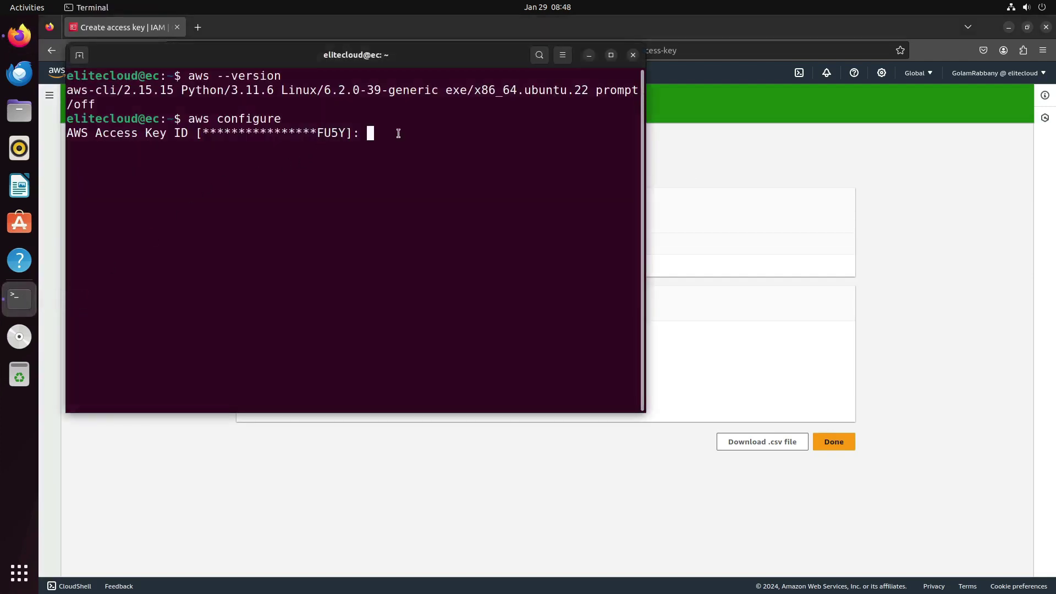
{"action": "key", "text": "ctrl+shift+v"}
{"action": "key", "text": "Return"}
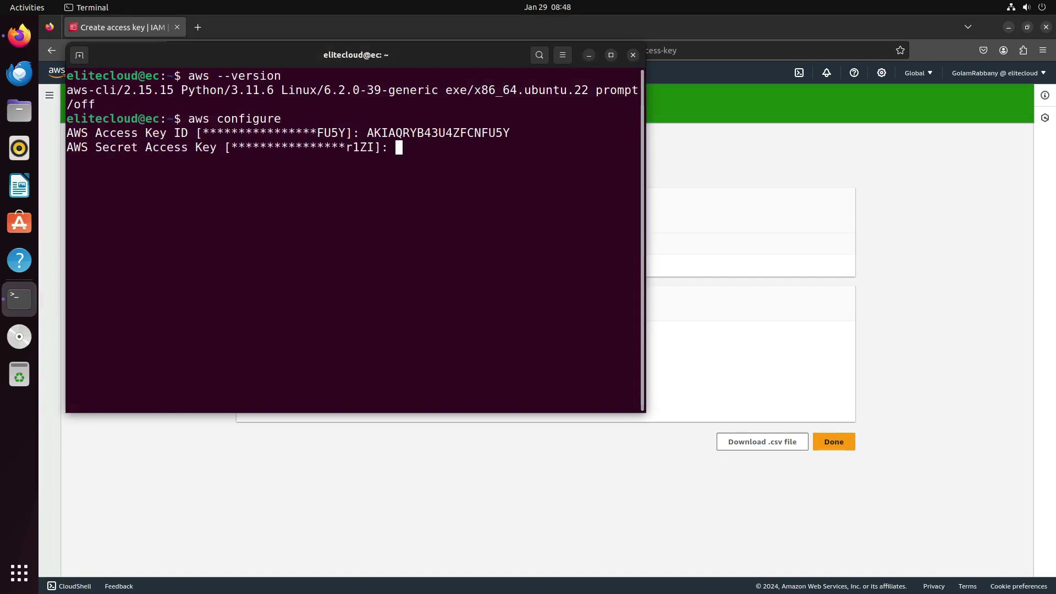
Enter the secret access key, region us-east-1, and the default output format.
{"action": "left_click", "coordinate": [772, 146]}
{"action": "left_click", "coordinate": [471, 266]}
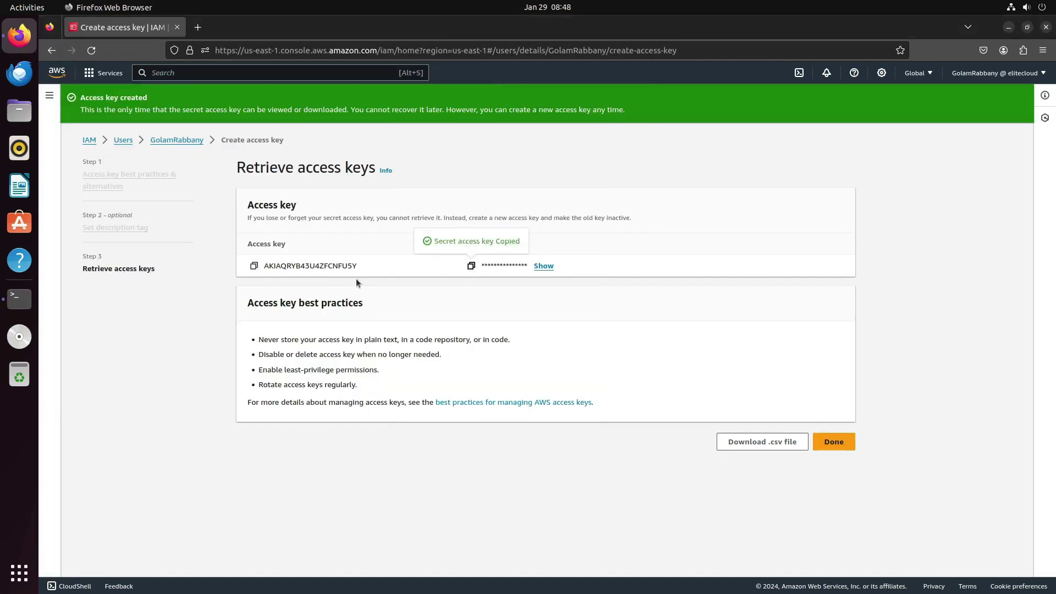
{"action": "key", "text": "alt+Tab"}
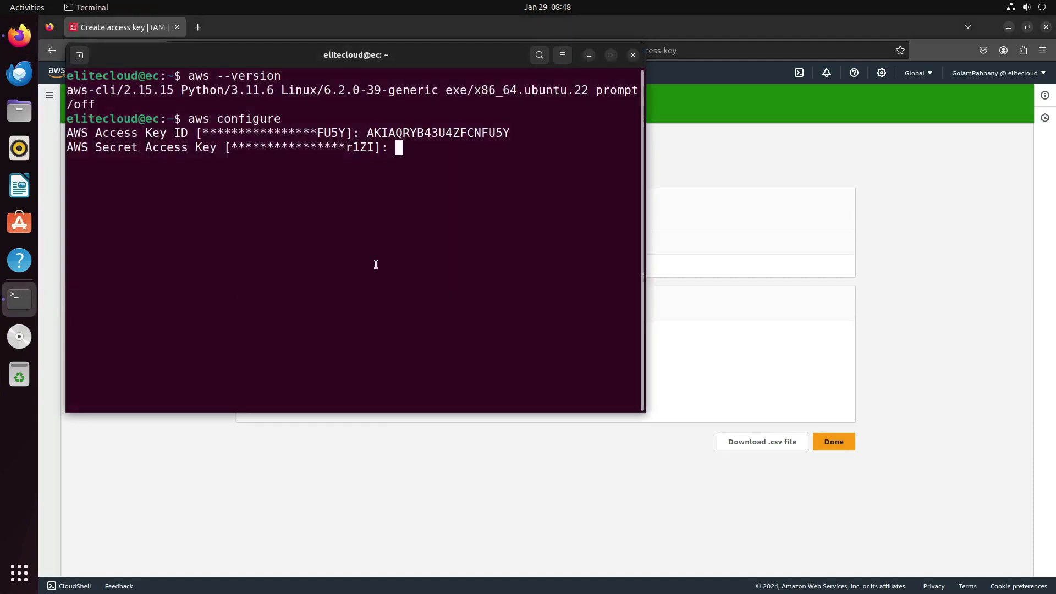
{"action": "key", "text": "ctrl+shift+v"}
{"action": "key", "text": "Return"}
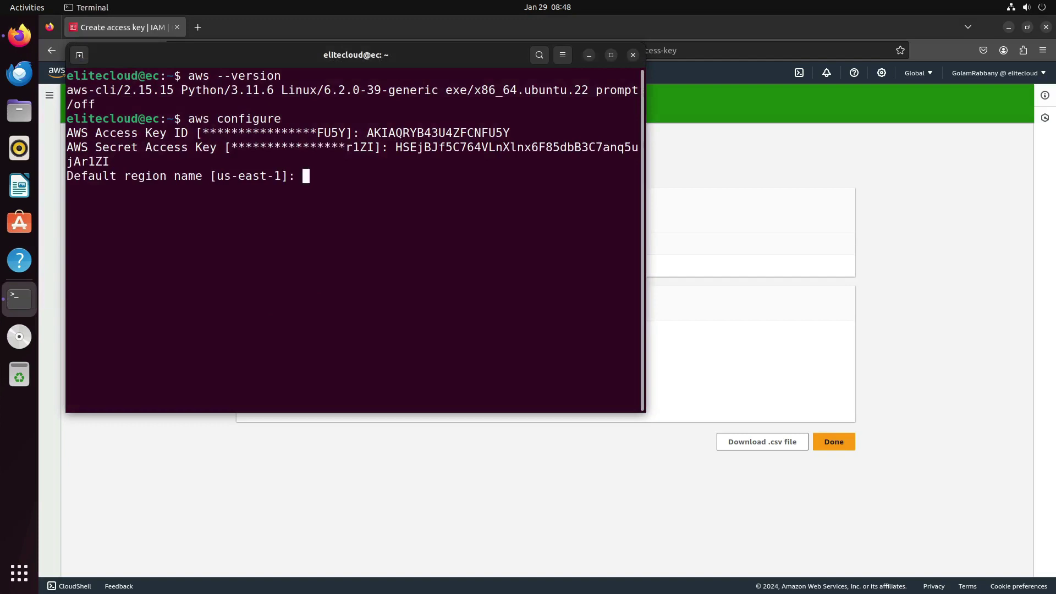
{"action": "type", "text": "us-"}
{"action": "type", "text": "east-1"}
{"action": "key", "text": "Return"}
{"action": "key", "text": "Return"}
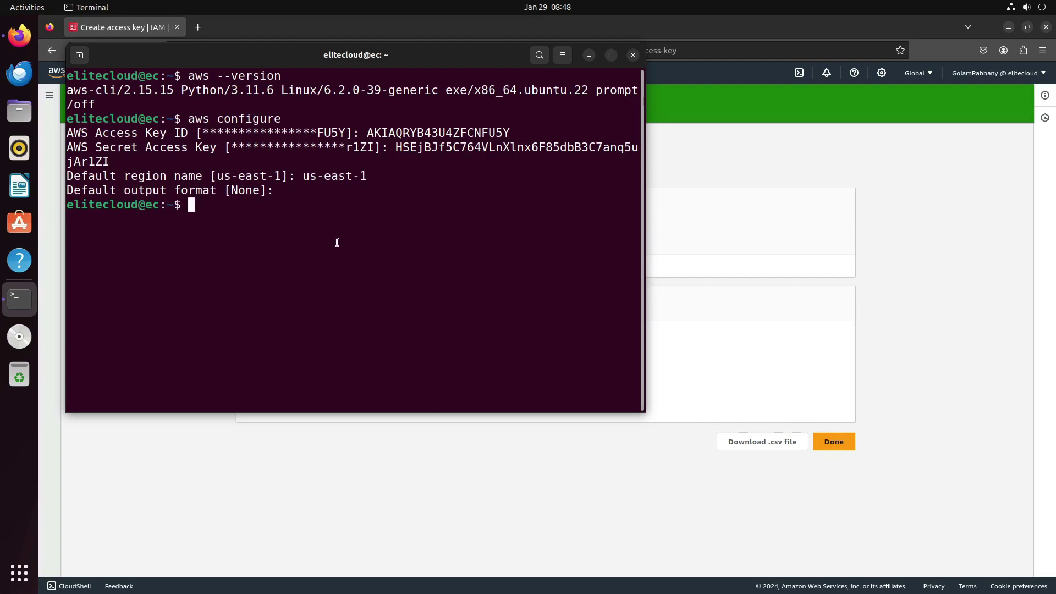
{"action": "type", "text": "a"}
{"action": "type", "text": "ws "}
{"action": "type", "text": "s3s"}
{"action": "type", "text": "pi "}
{"action": "type", "text": "list-"}
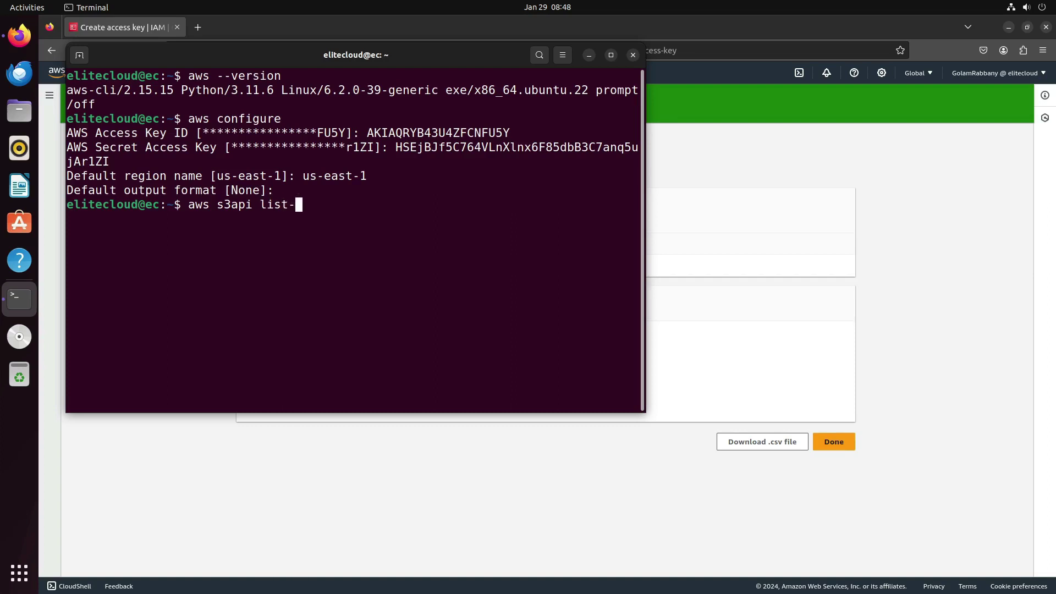
{"action": "type", "text": "buckets"}
Run aws s3api list-buckets to list eliteclouds3, then bring the AWS console forward.
{"action": "key", "text": "Return"}
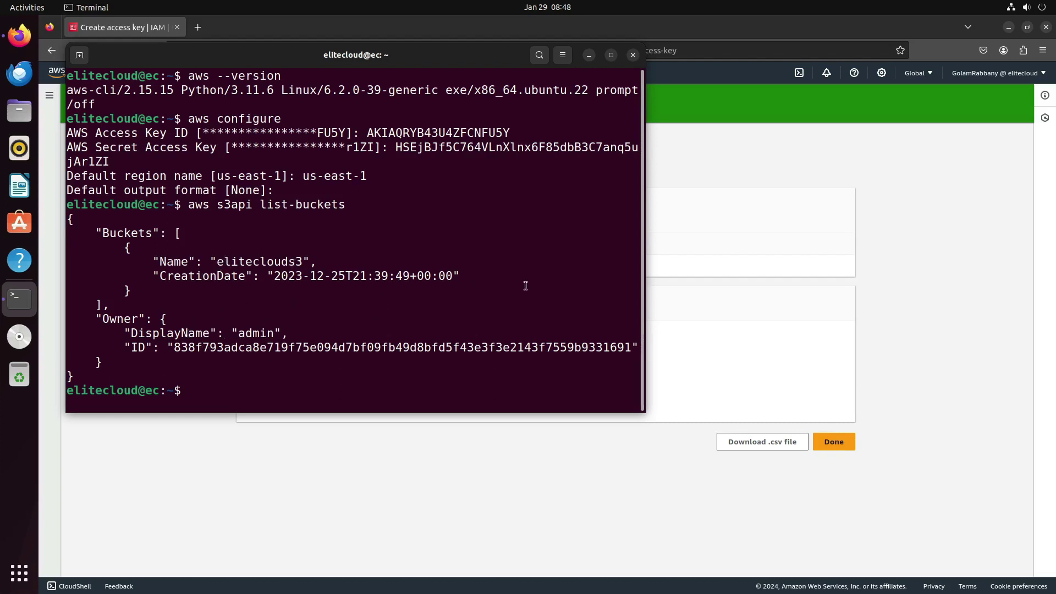
{"action": "left_click", "coordinate": [898, 203]}
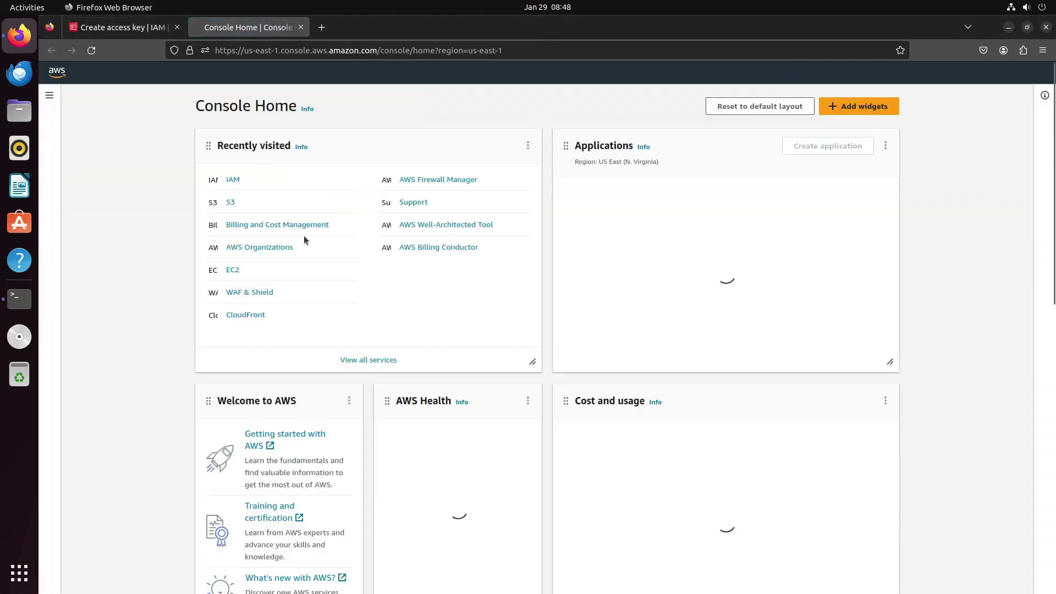
Confirm eliteclouds3 on the S3 buckets page, then go back to the Retrieve access keys page.
{"action": "left_click", "coordinate": [229, 204]}
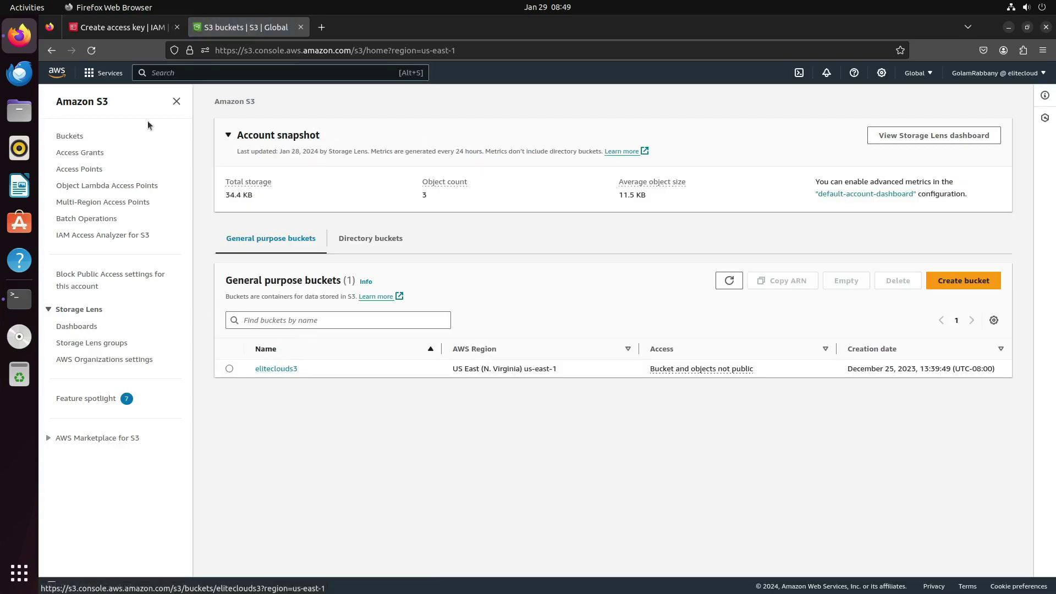
{"action": "left_click", "coordinate": [20, 299]}
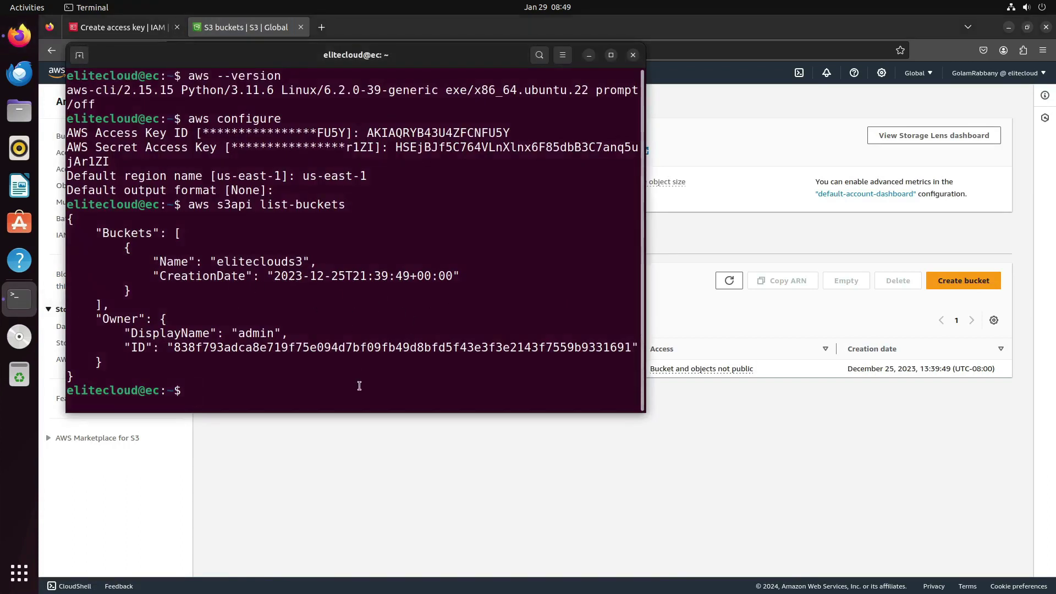
{"action": "left_click", "coordinate": [120, 27]}
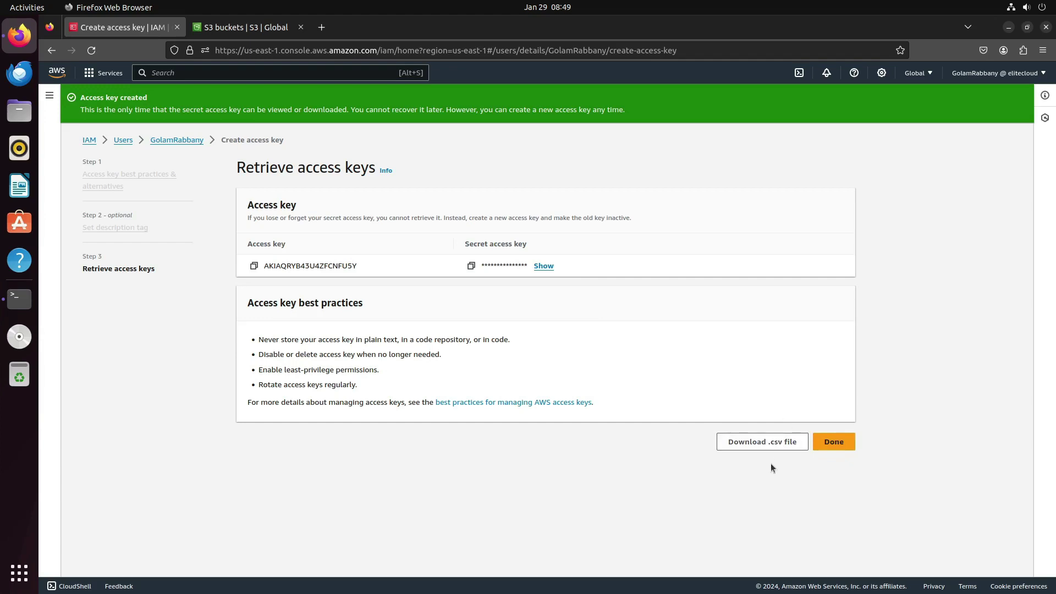
Finish the access key wizard and deactivate the new access key.
{"action": "left_click", "coordinate": [833, 443]}
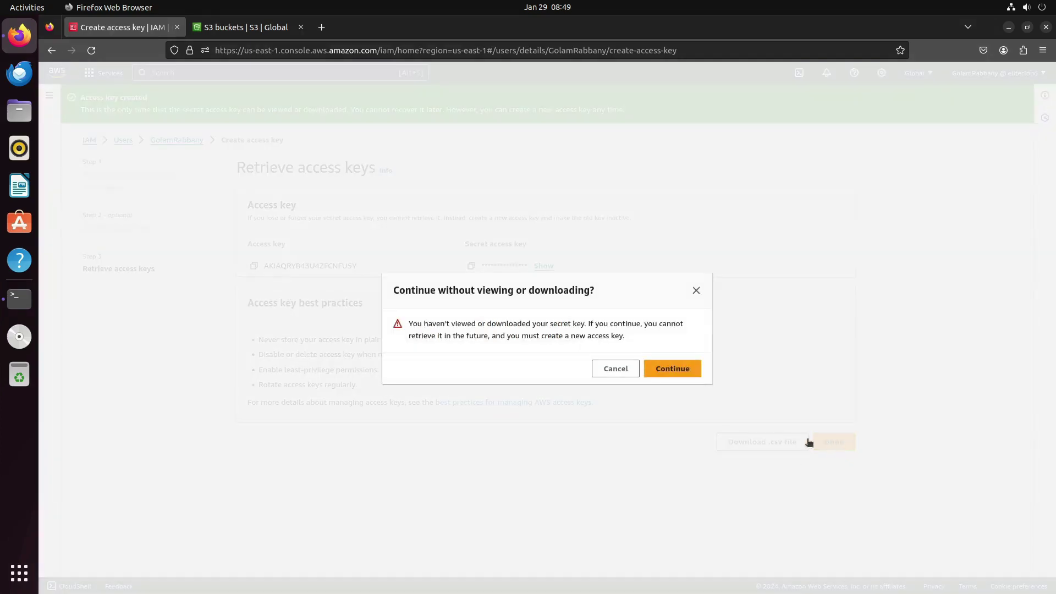
{"action": "left_click", "coordinate": [682, 371]}
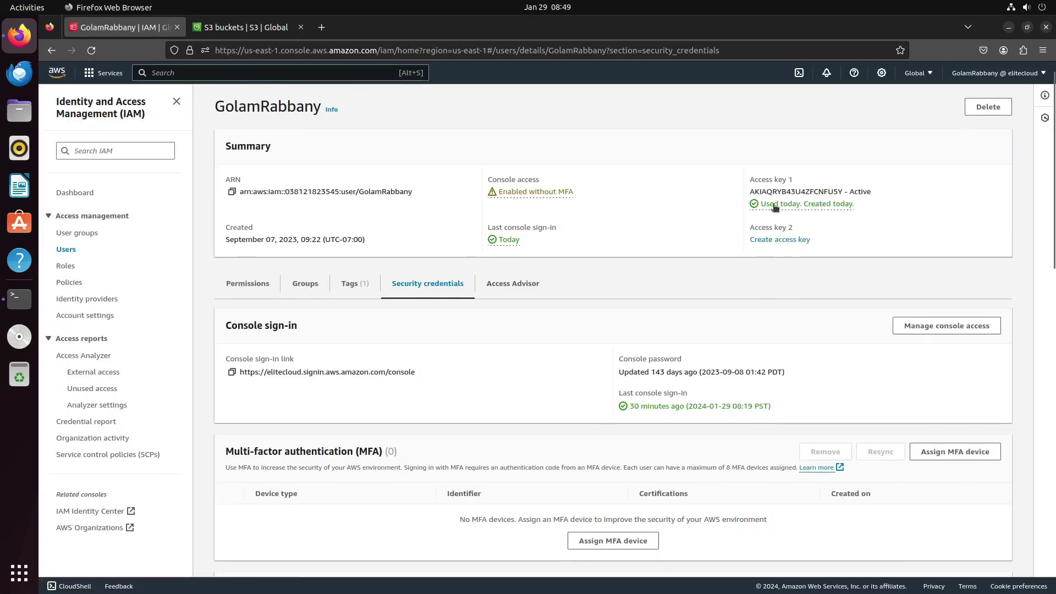
{"action": "left_click", "coordinate": [775, 207]}
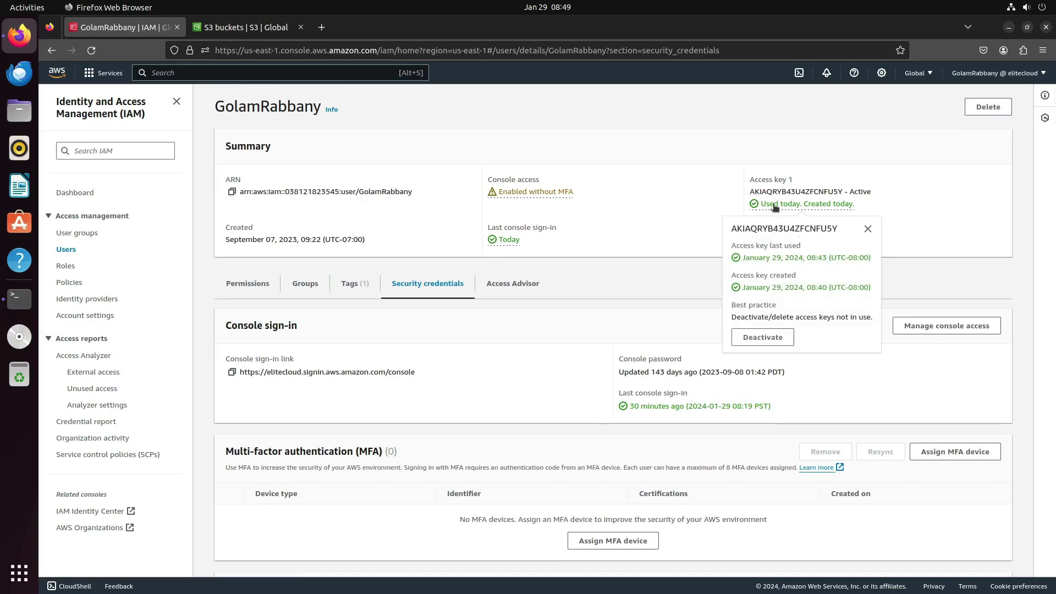
{"action": "left_click", "coordinate": [767, 338]}
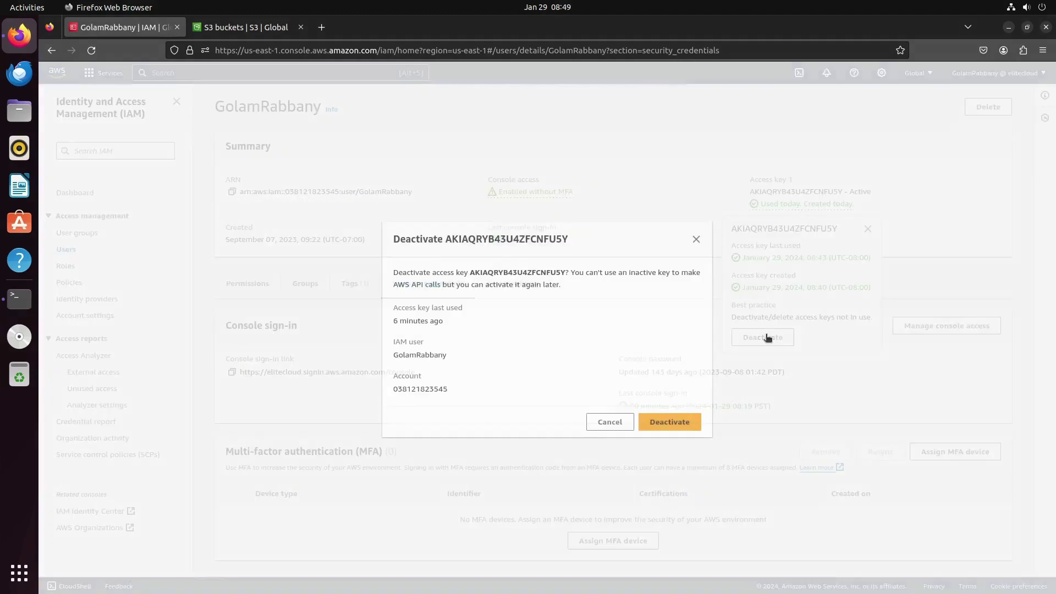
{"action": "left_click", "coordinate": [682, 421]}
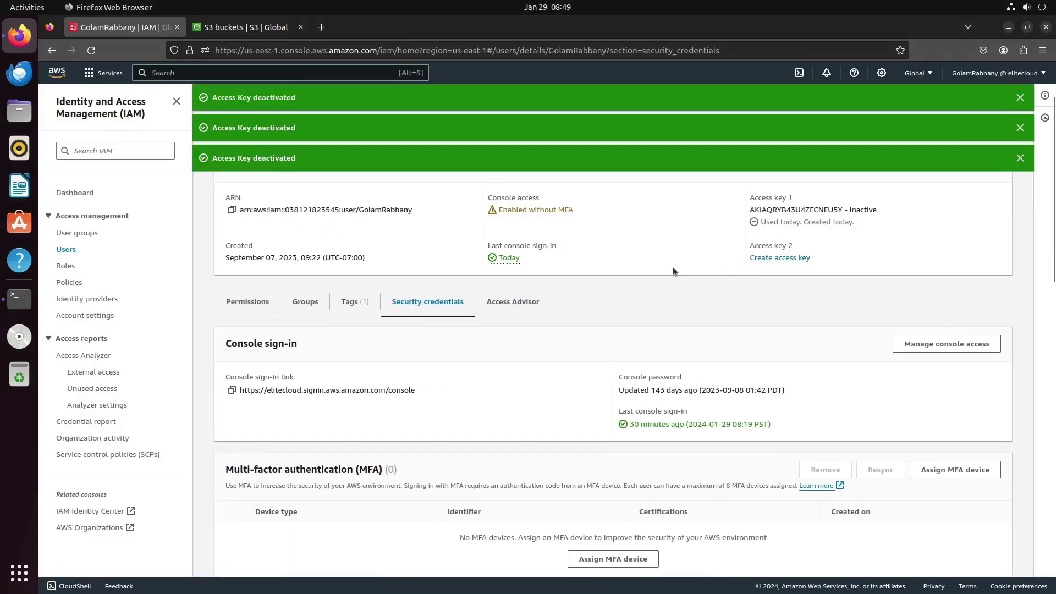
Reload the user's page to verify the key shows Inactive, then return to Terminal.
{"action": "key", "text": "F5"}
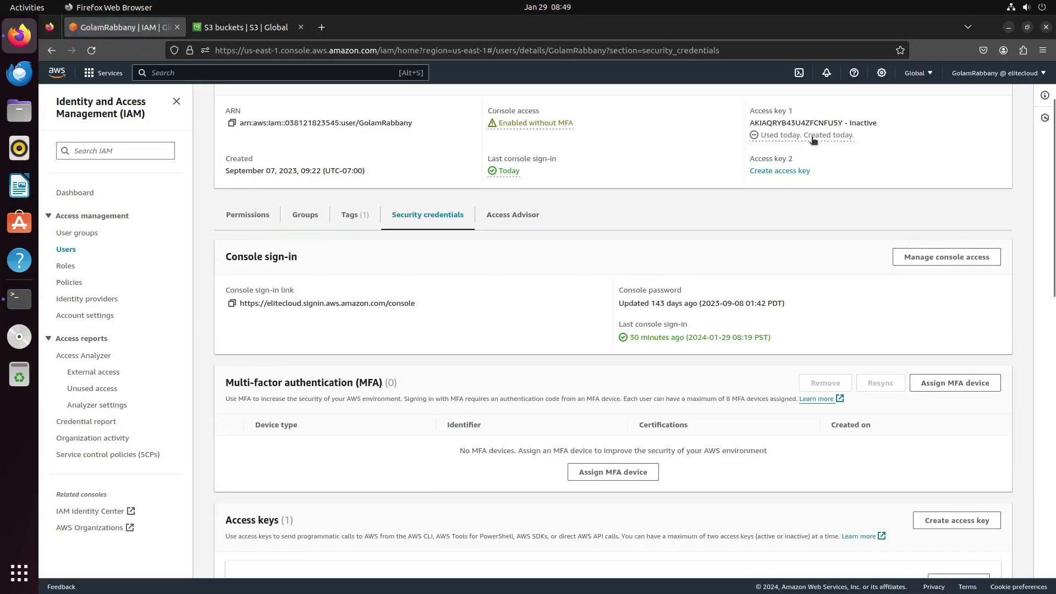
{"action": "left_click", "coordinate": [776, 138]}
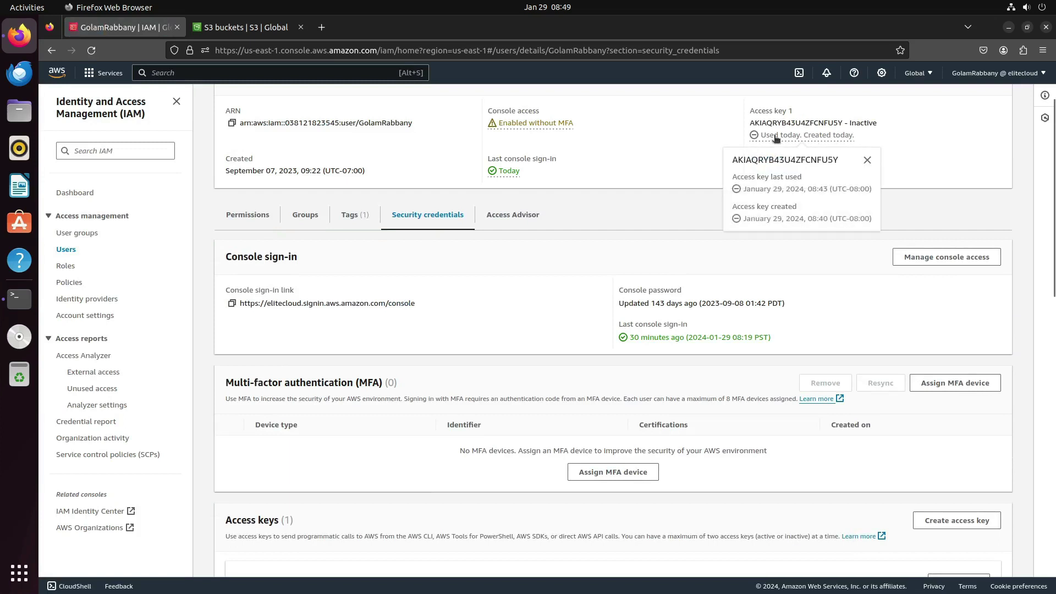
{"action": "left_click", "coordinate": [780, 226]}
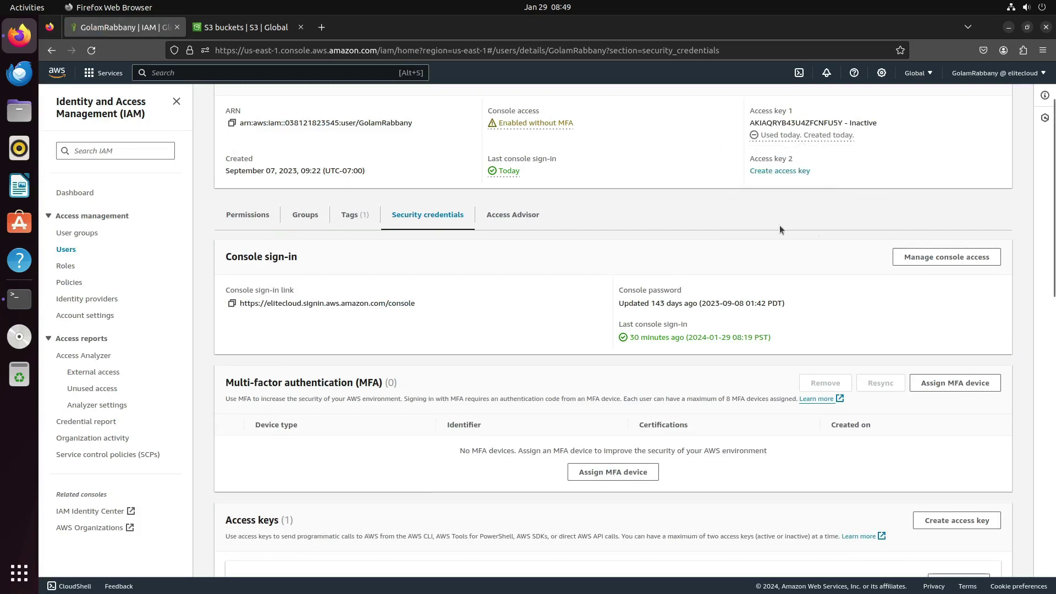
{"action": "left_click", "coordinate": [20, 295]}
Rerun aws s3api list-buckets using the deactivated key, which fails with InvalidAccessKeyId.
{"action": "key", "text": "Up"}
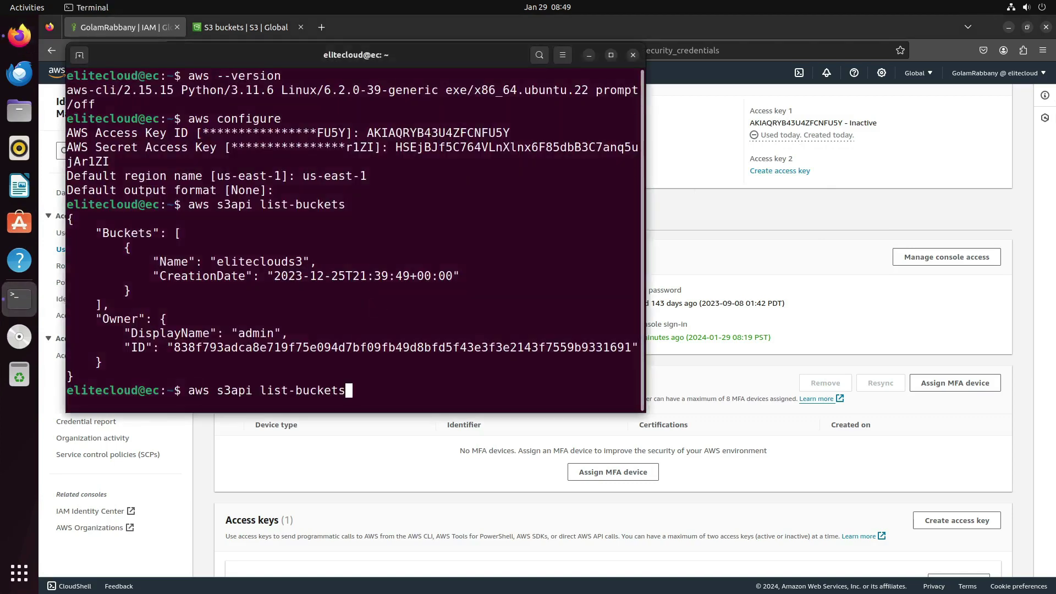
{"action": "key", "text": "Return"}
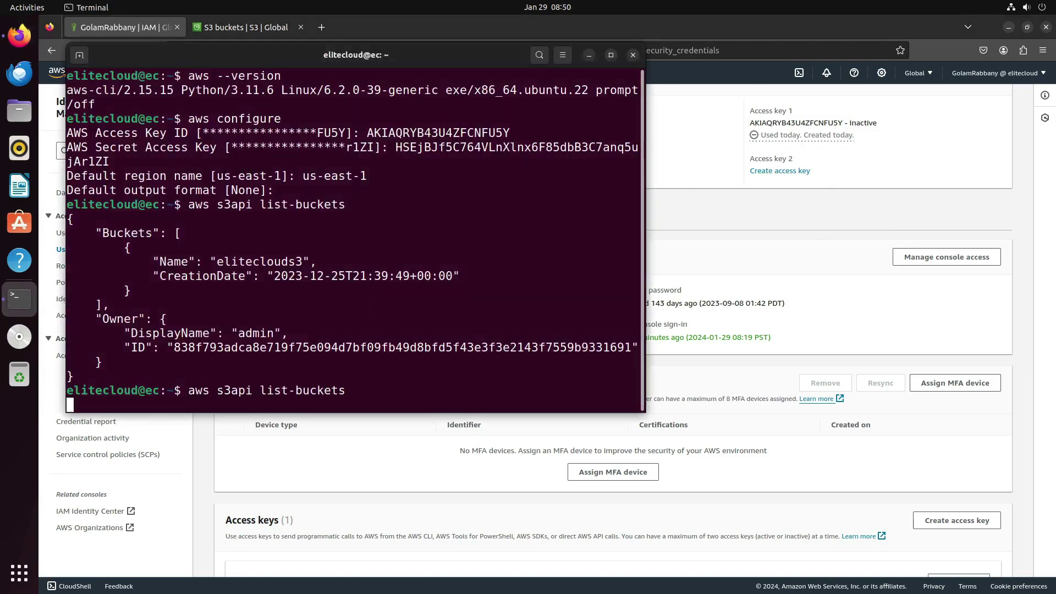